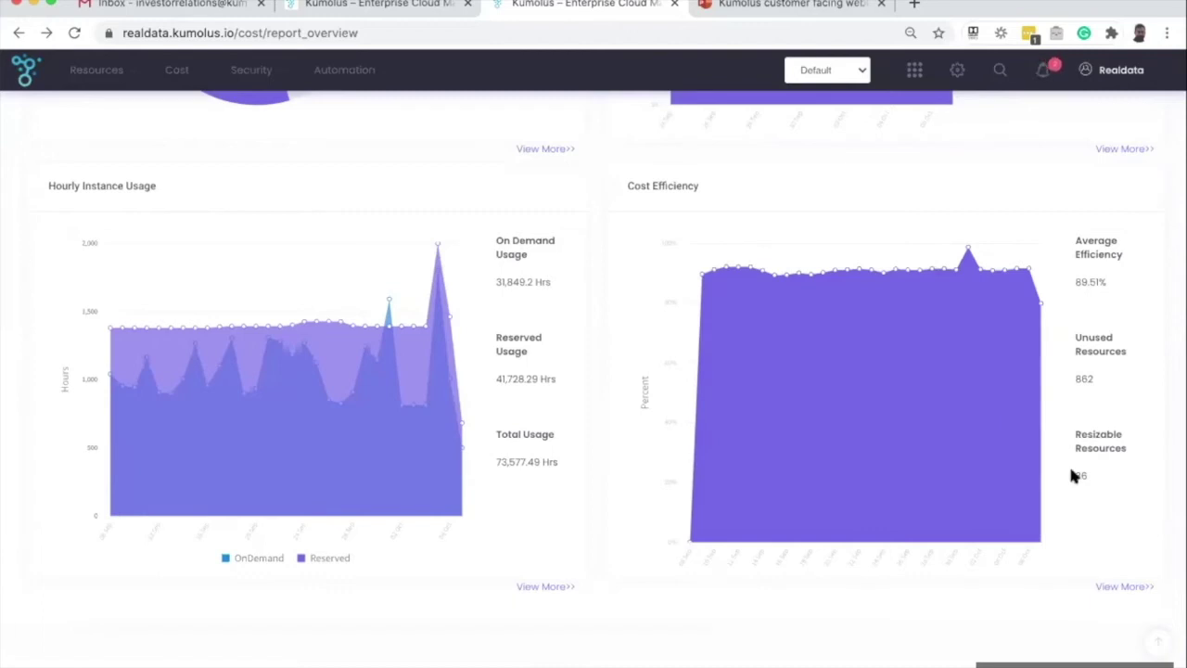
# Step: Open the Cost Efficiency report's details, and open the AWS potential benefit recommendations from the Service Adviser overview
pyautogui.scroll(1, 1112, 573)
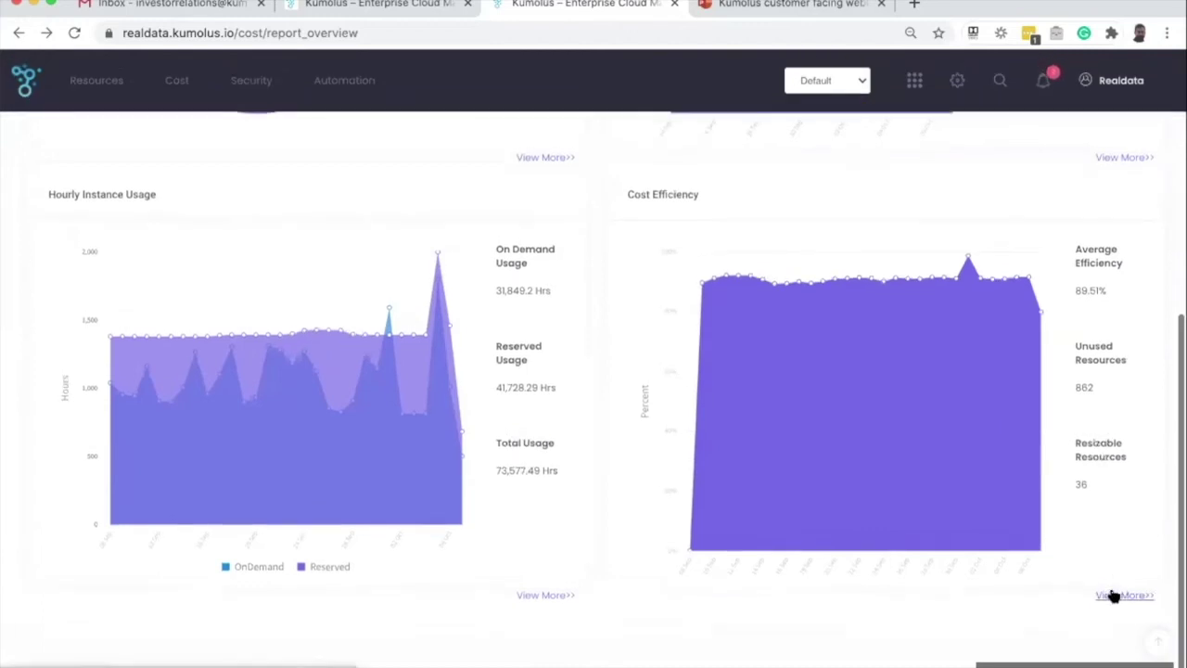
pyautogui.click(1113, 595)
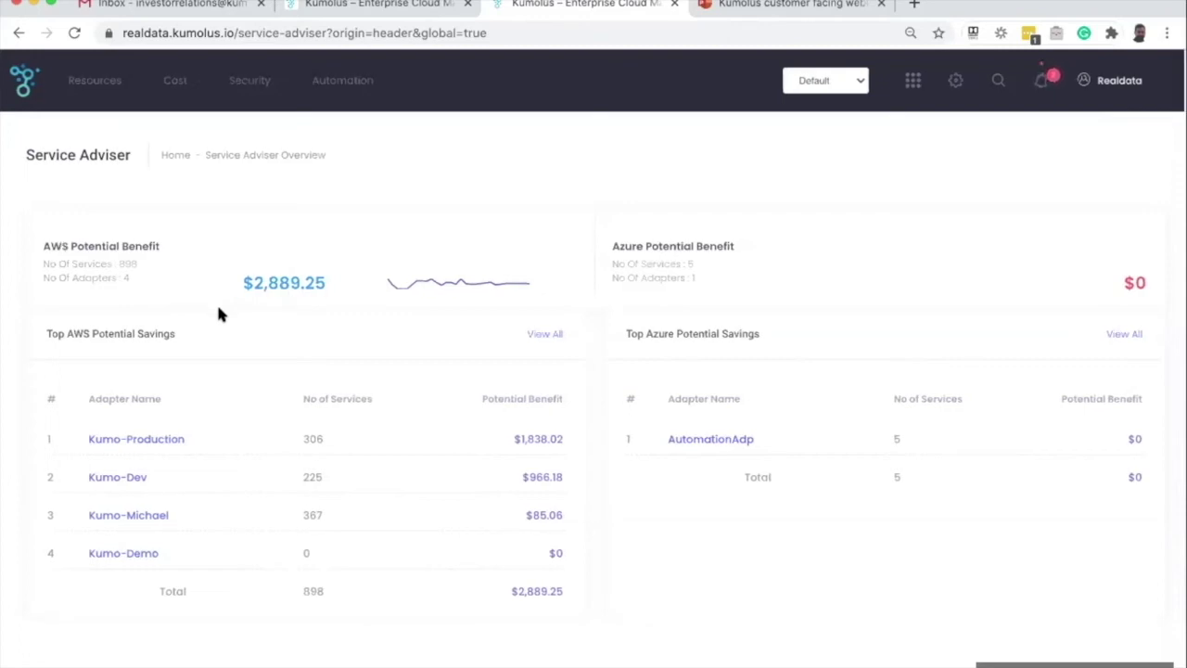
pyautogui.scroll(-1, 185, 297)
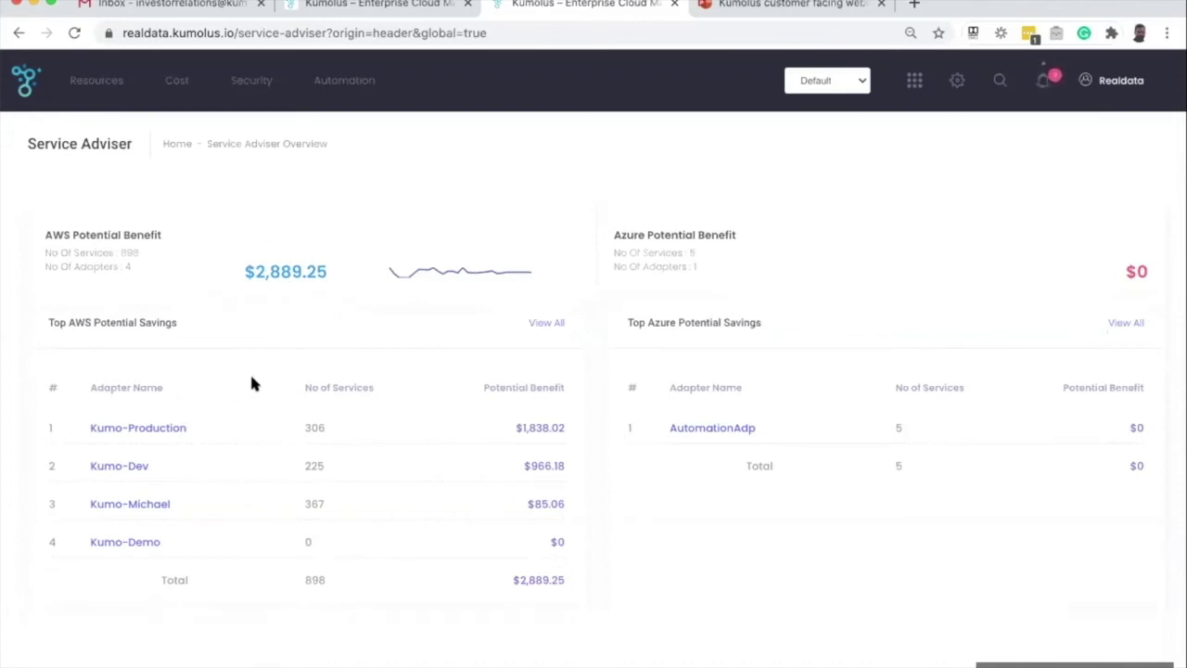
pyautogui.click(279, 273)
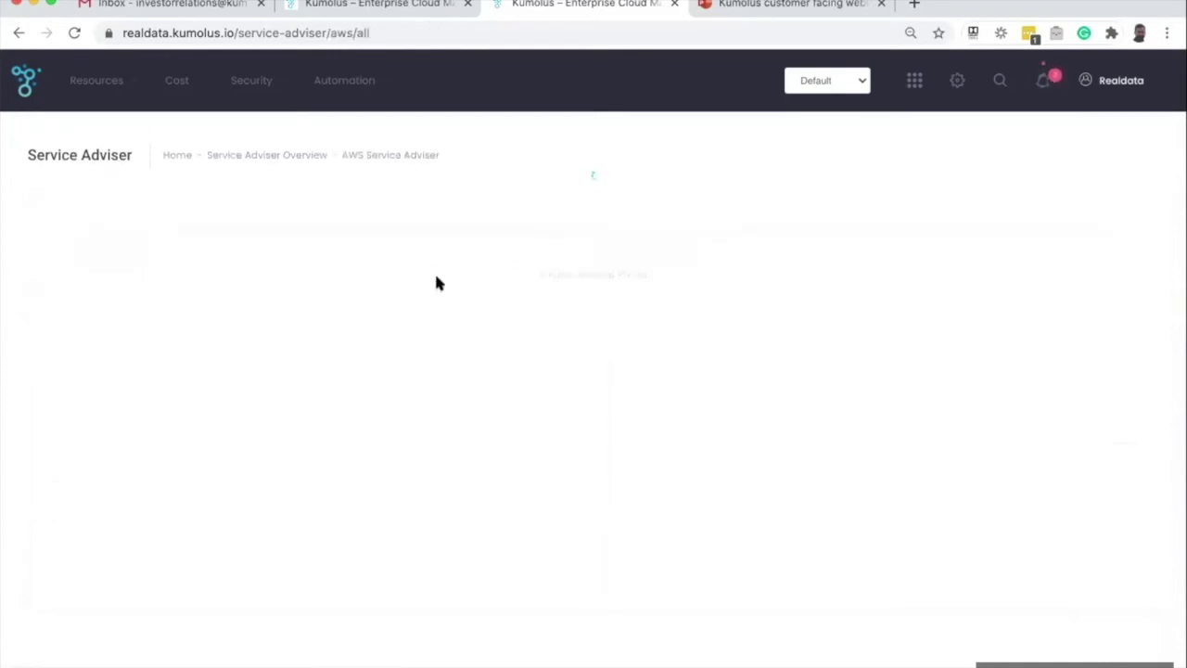
# Step: Examine the AWS Service Adviser filters, potential benefit and categories of unused resources across all accounts
pyautogui.scroll(-2, 384, 307)
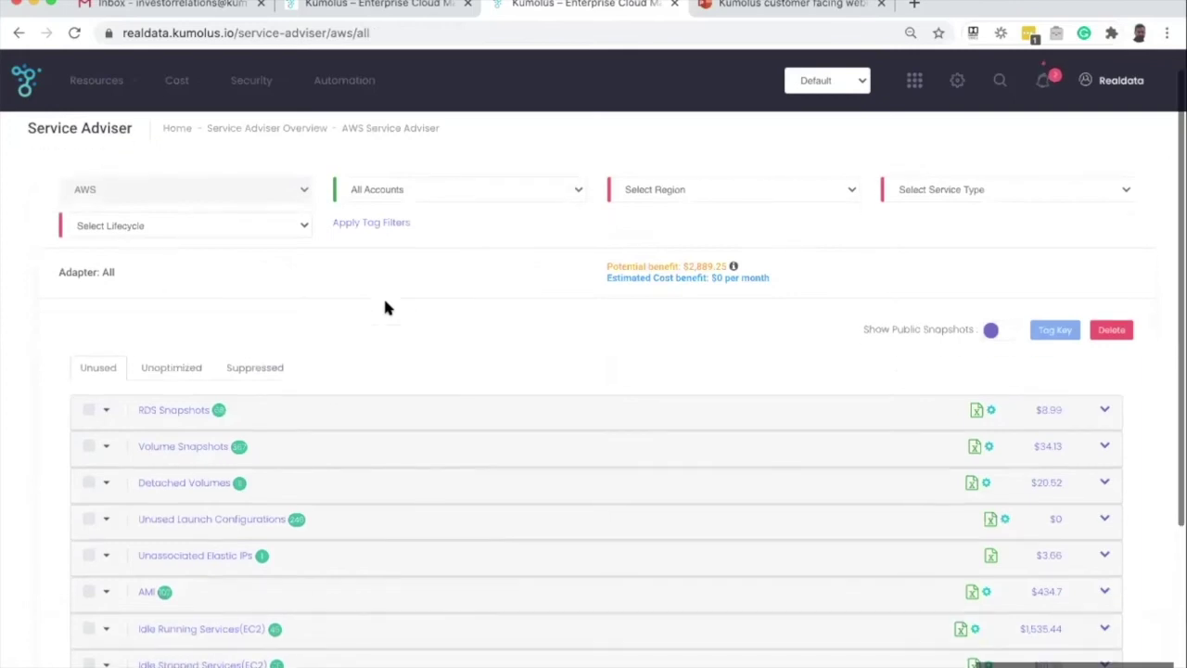
pyautogui.scroll(-3, 385, 307)
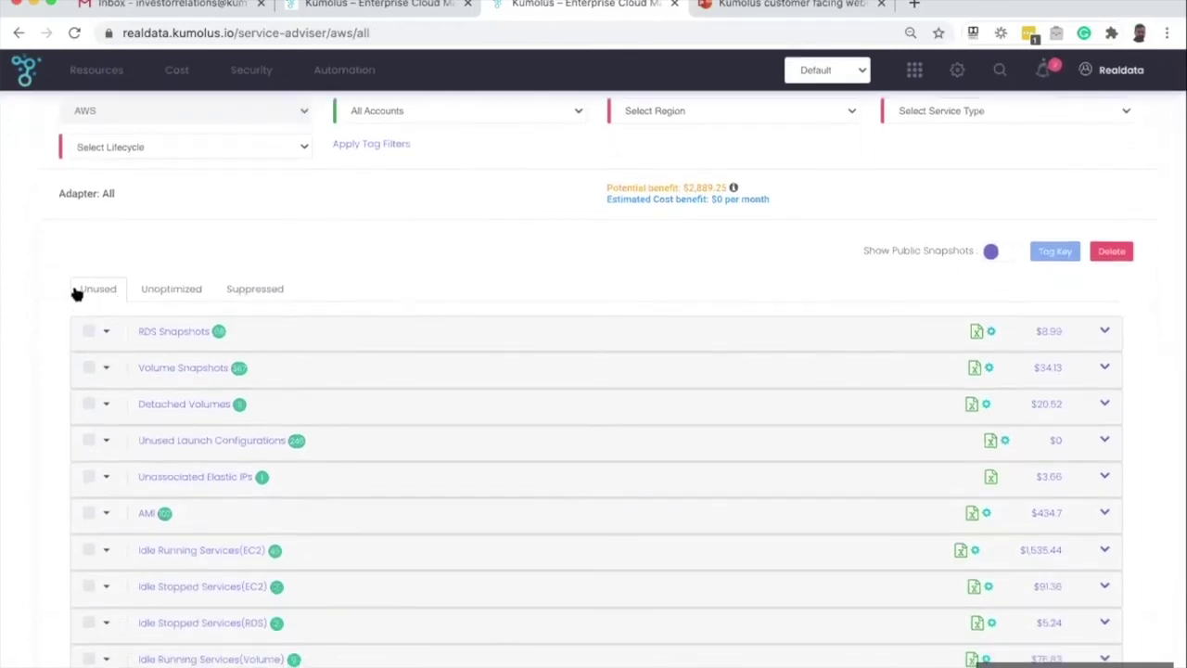
pyautogui.scroll(3, 97, 254)
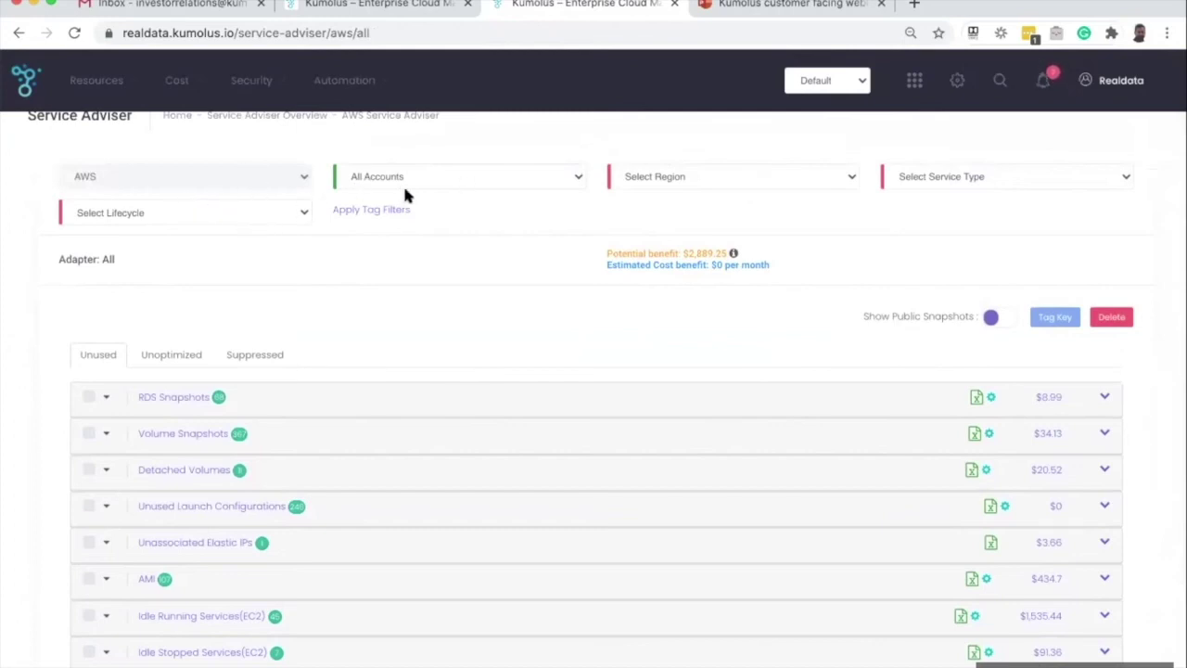
pyautogui.scroll(2, 534, 262)
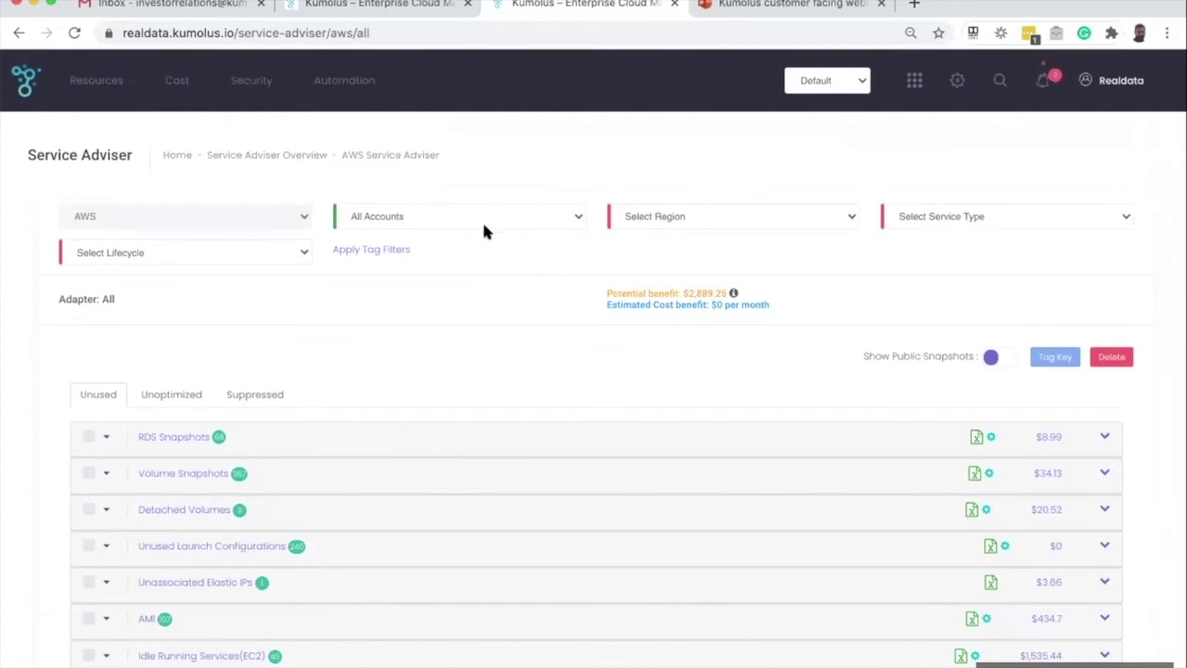
pyautogui.scroll(-1, 582, 292)
pyautogui.scroll(1, 582, 292)
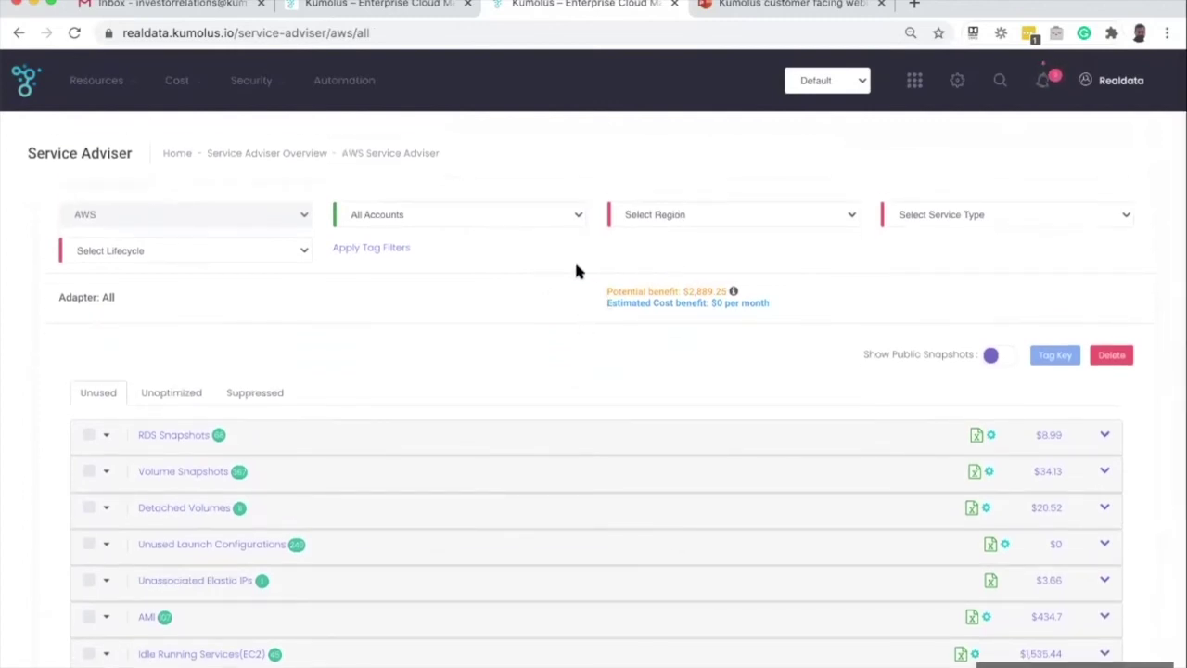
pyautogui.scroll(-2, 537, 277)
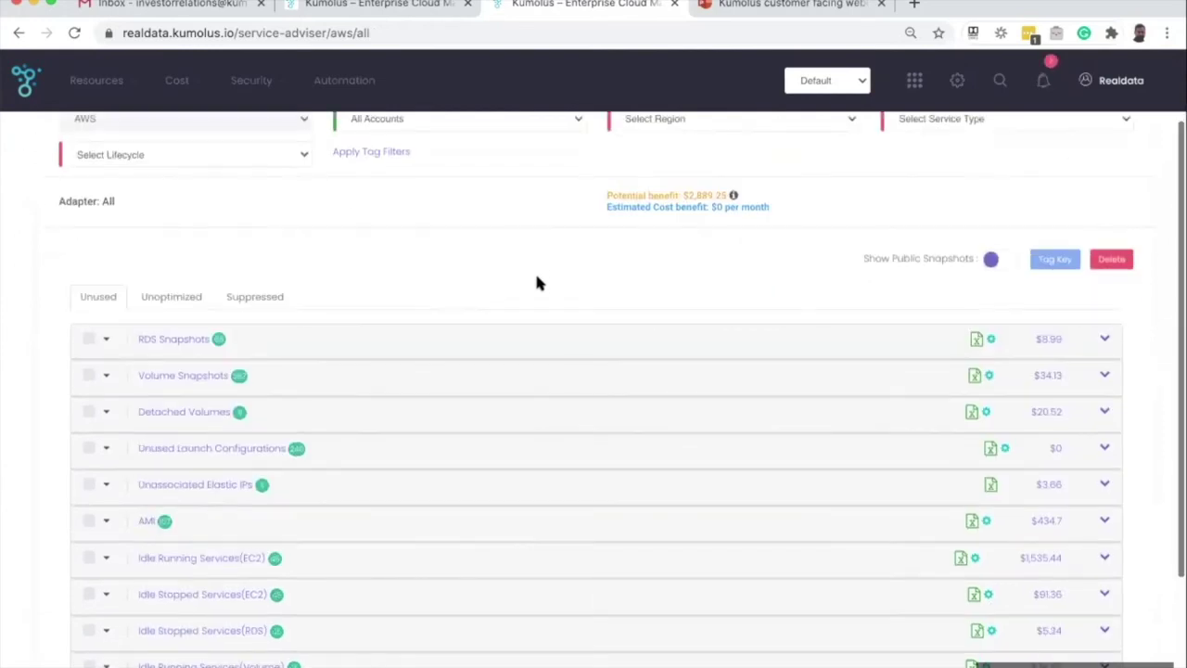
pyautogui.scroll(2, 536, 282)
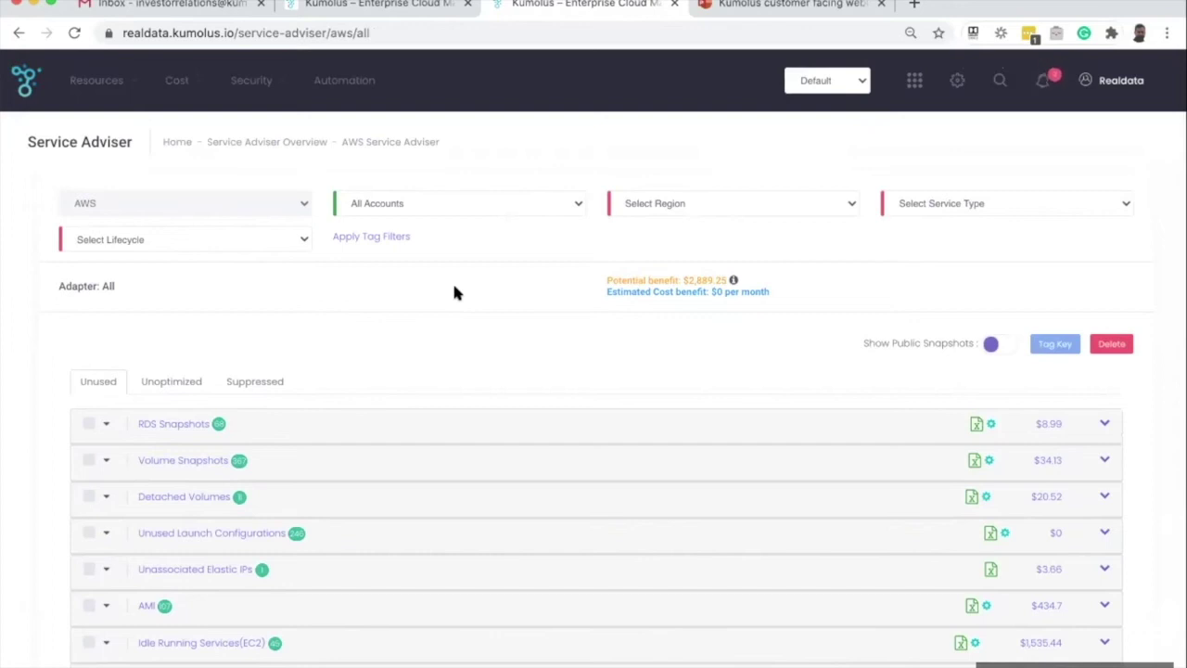
pyautogui.scroll(-1, 454, 293)
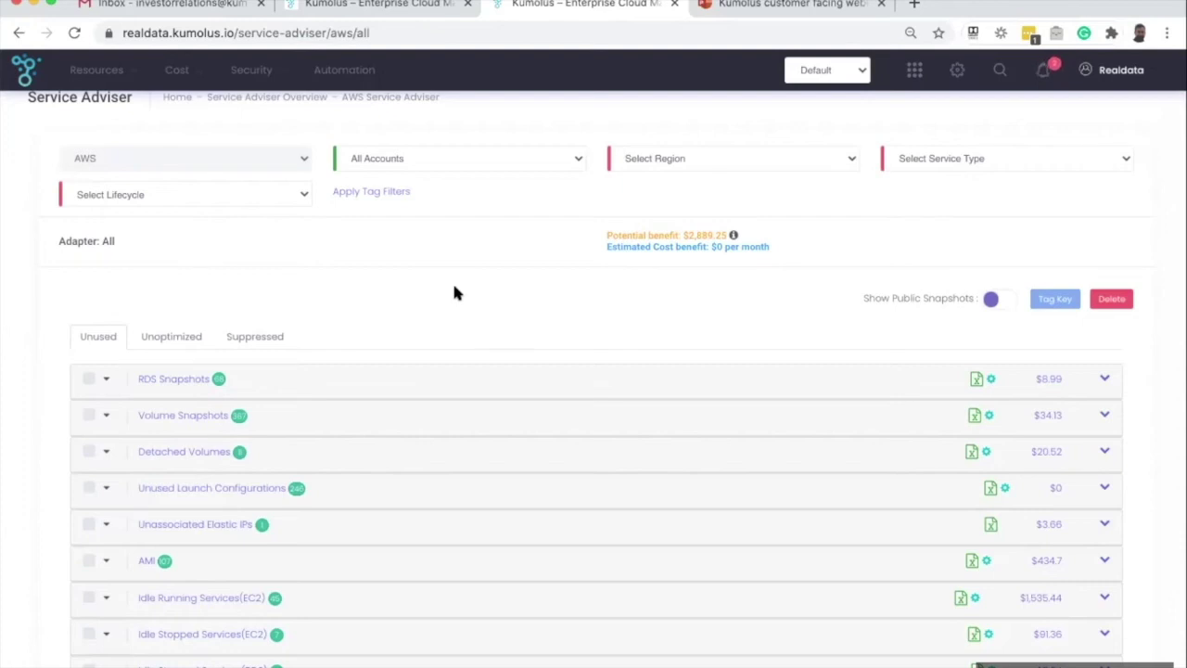
pyautogui.scroll(-1, 405, 291)
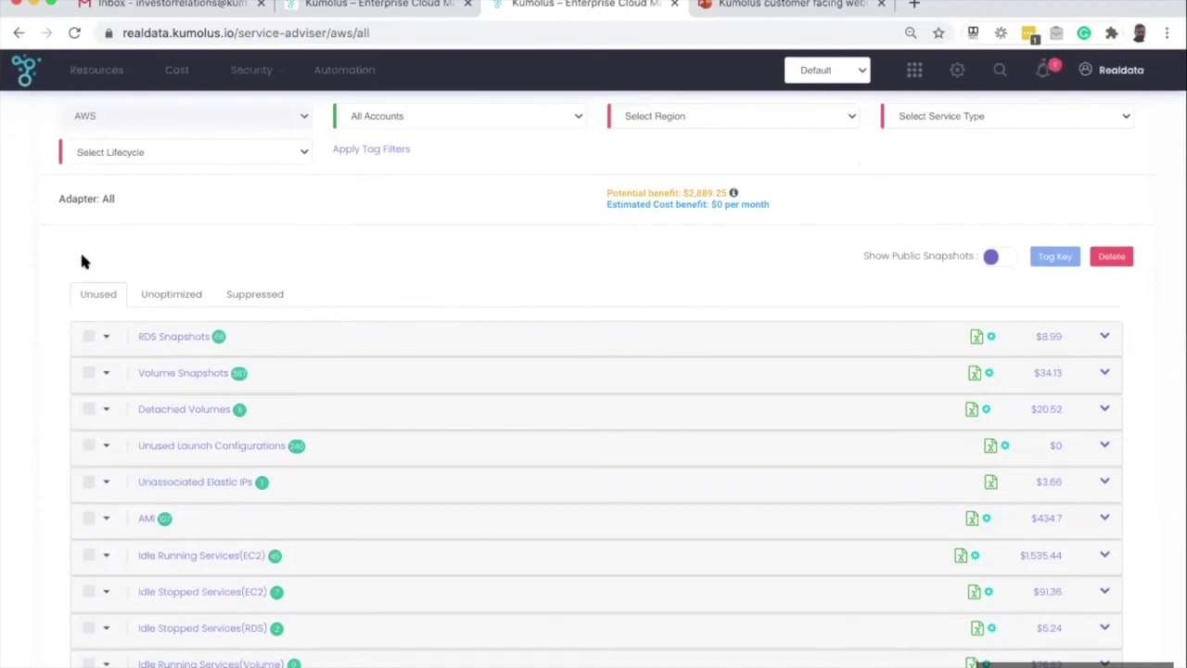
pyautogui.scroll(1, 102, 300)
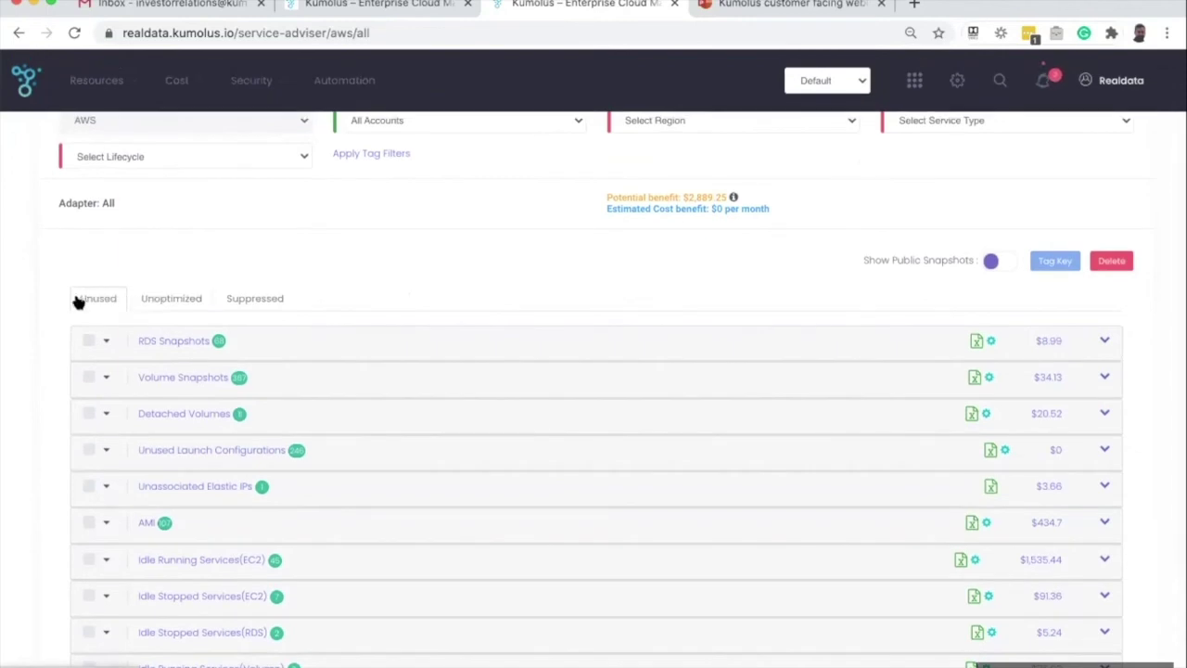
pyautogui.click(80, 302)
pyautogui.scroll(-2, 403, 317)
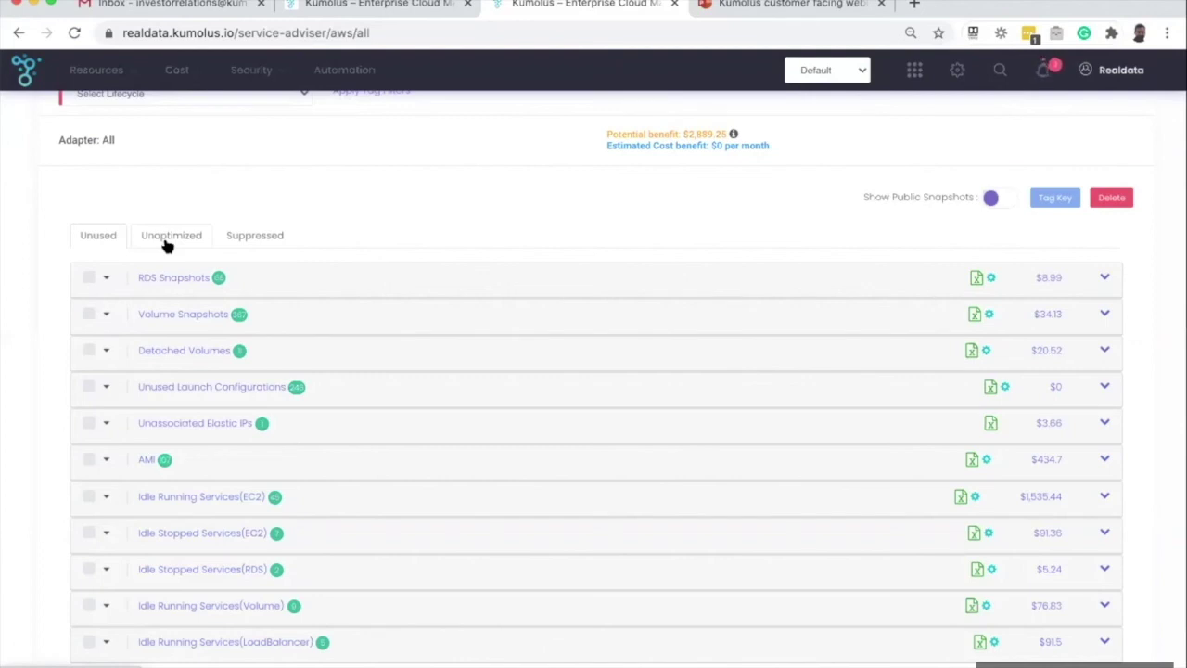
# Step: Show the unoptimized AWS resources and expand the Unused Provisioned IOPS (RDS) category
pyautogui.click(167, 243)
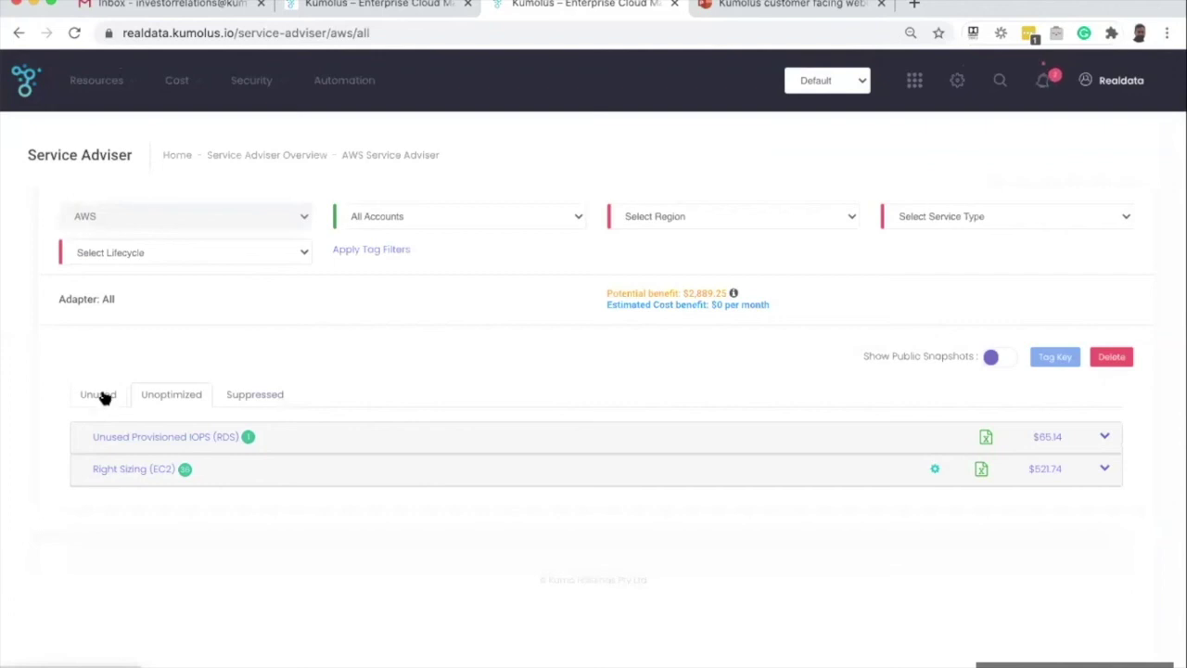
pyautogui.click(110, 434)
pyautogui.scroll(-2, 1080, 501)
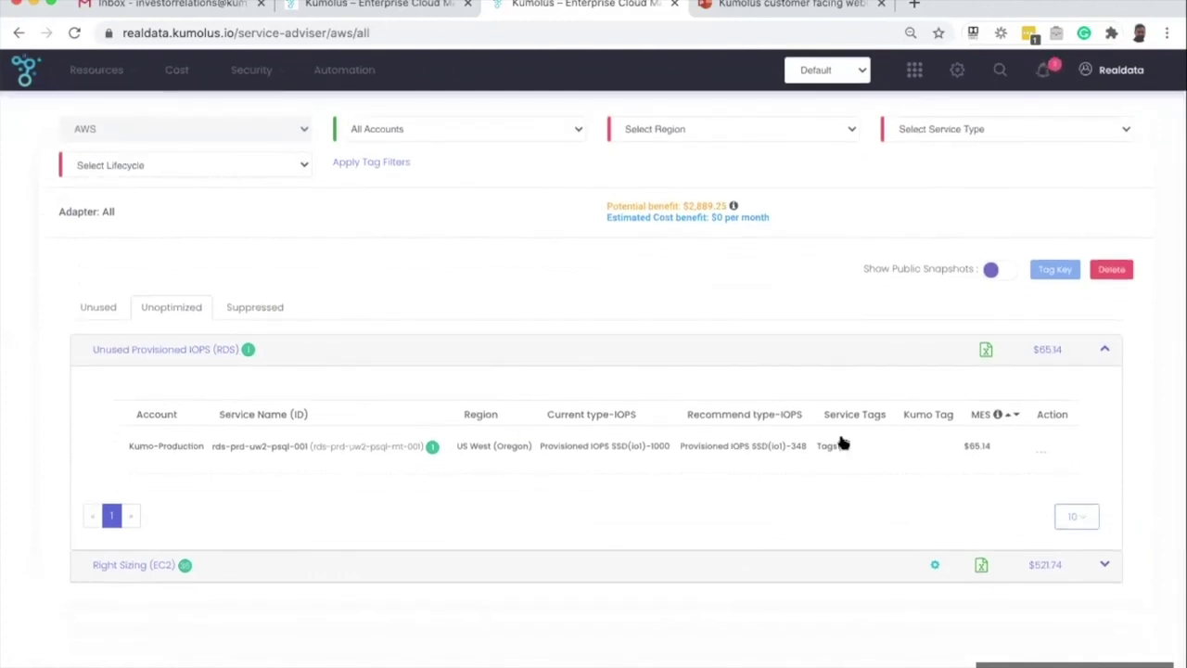
# Step: Display the usage graphs for the rds-prd-uw2-psql-001 service and examine its IOPS recommendation and monthly estimated savings
pyautogui.click(1046, 449)
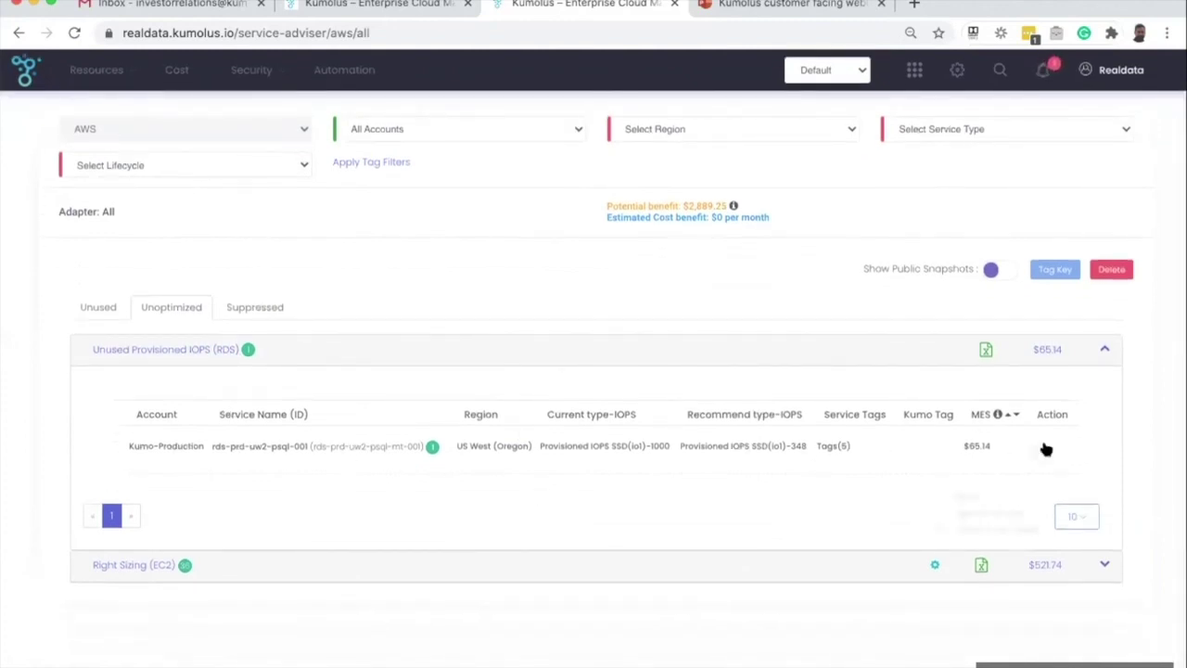
pyautogui.click(966, 494)
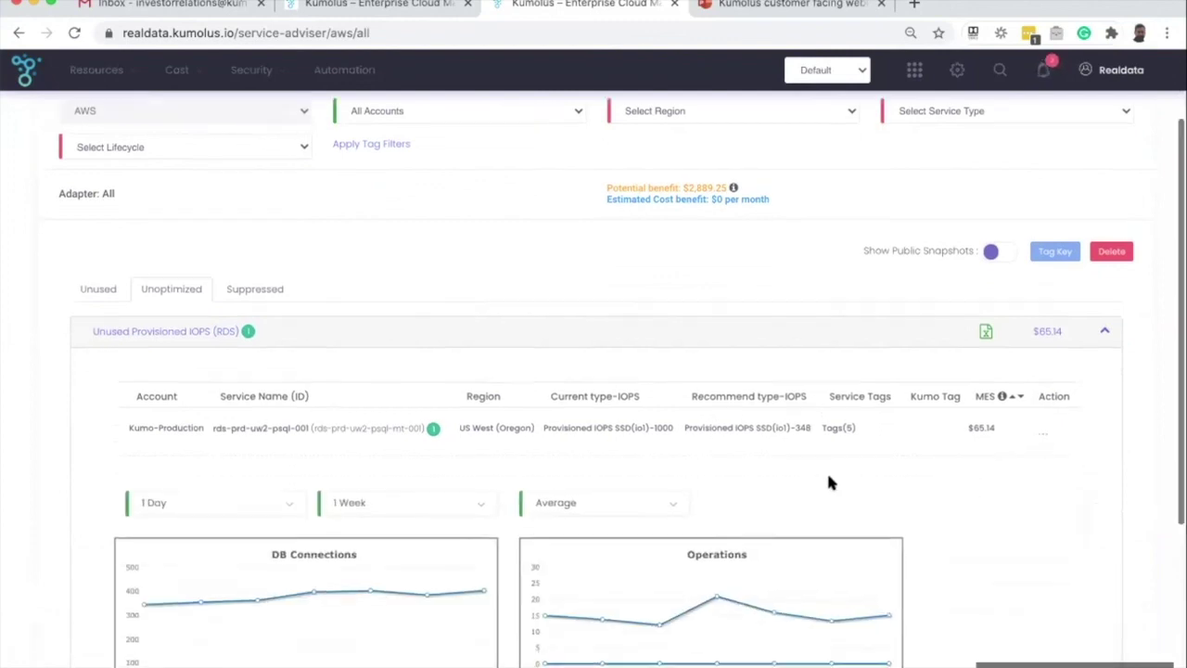
pyautogui.scroll(-1, 798, 455)
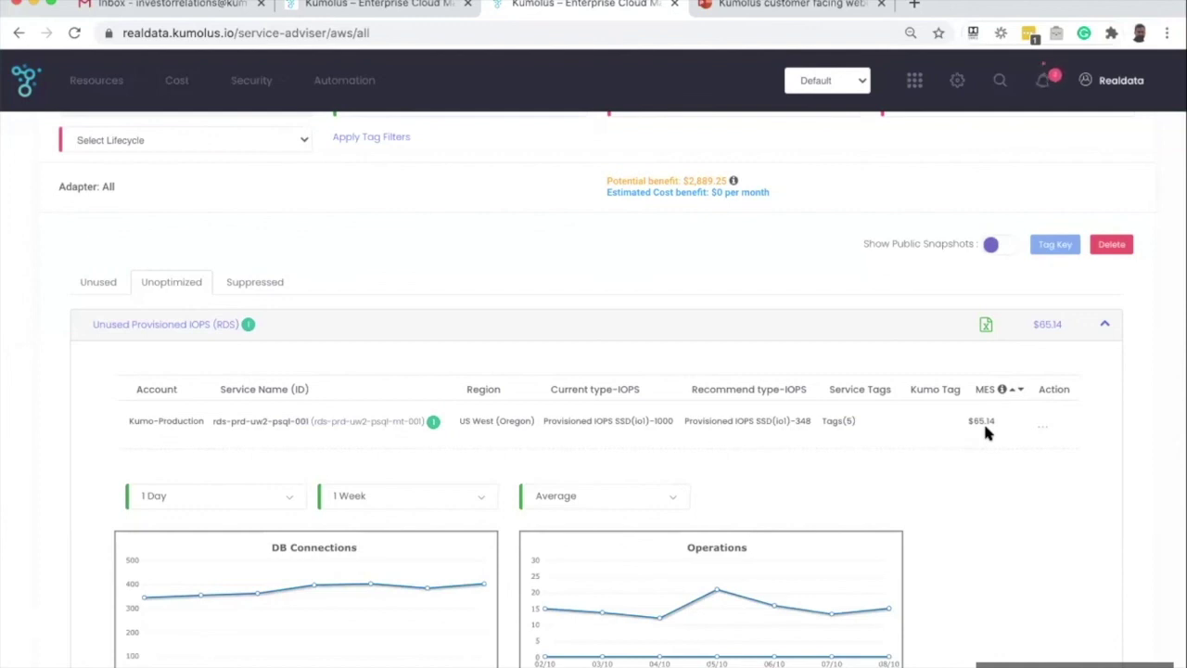
pyautogui.scroll(1, 985, 431)
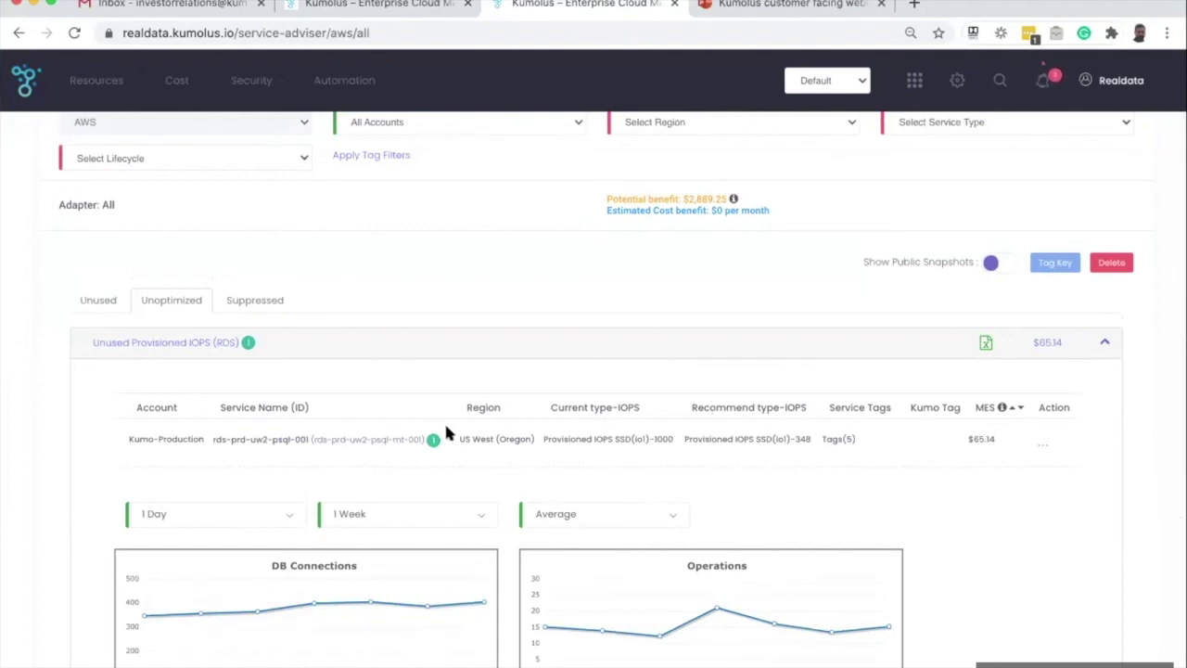
# Step: Check the actions available for the rds-prd-uw2-psql-001 service and review its DB Connections and Operations charts
pyautogui.click(1047, 443)
pyautogui.scroll(-1, 932, 454)
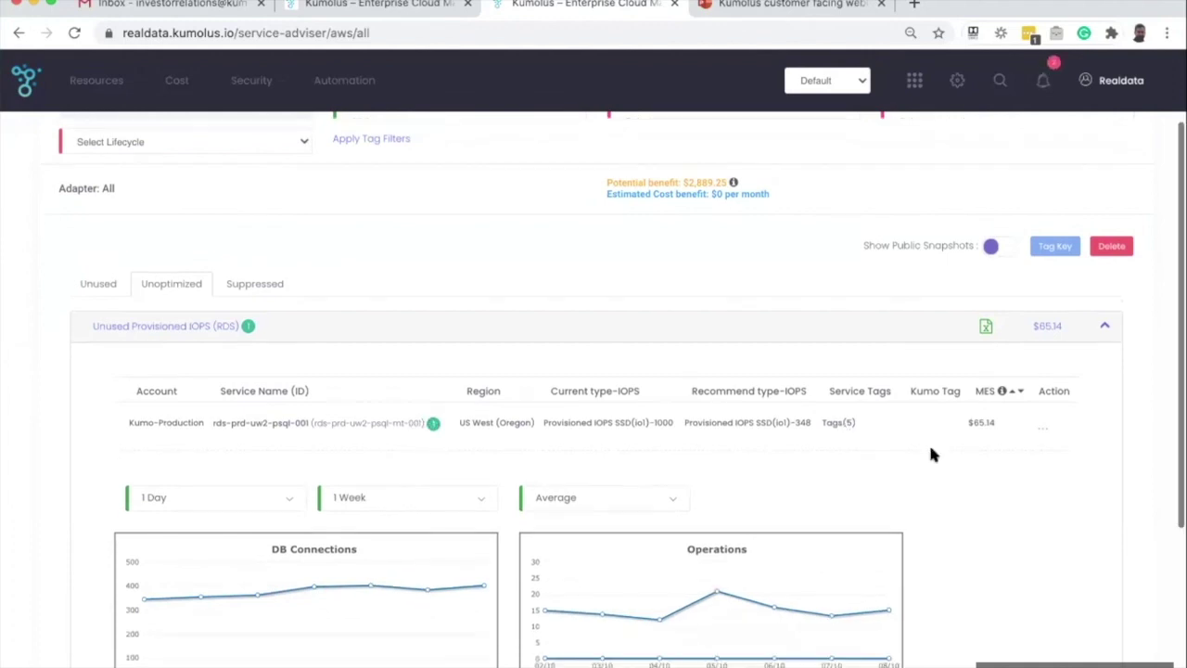
pyautogui.scroll(-1, 954, 449)
pyautogui.scroll(-2, 973, 455)
pyautogui.scroll(2, 932, 455)
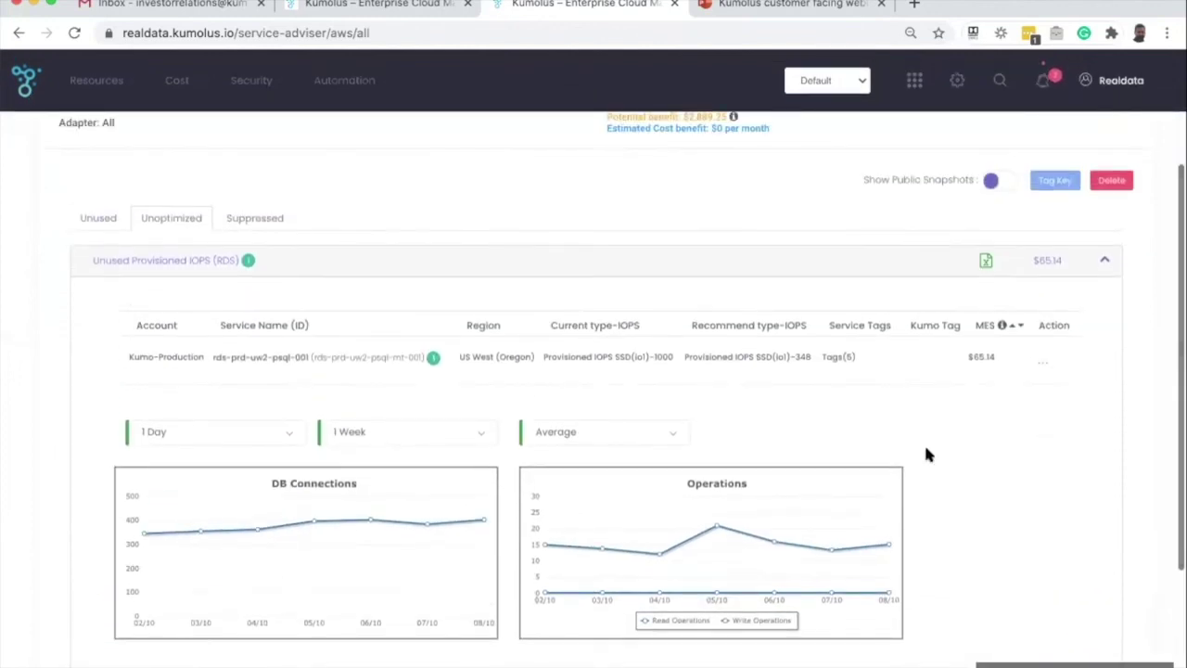
pyautogui.scroll(1, 882, 422)
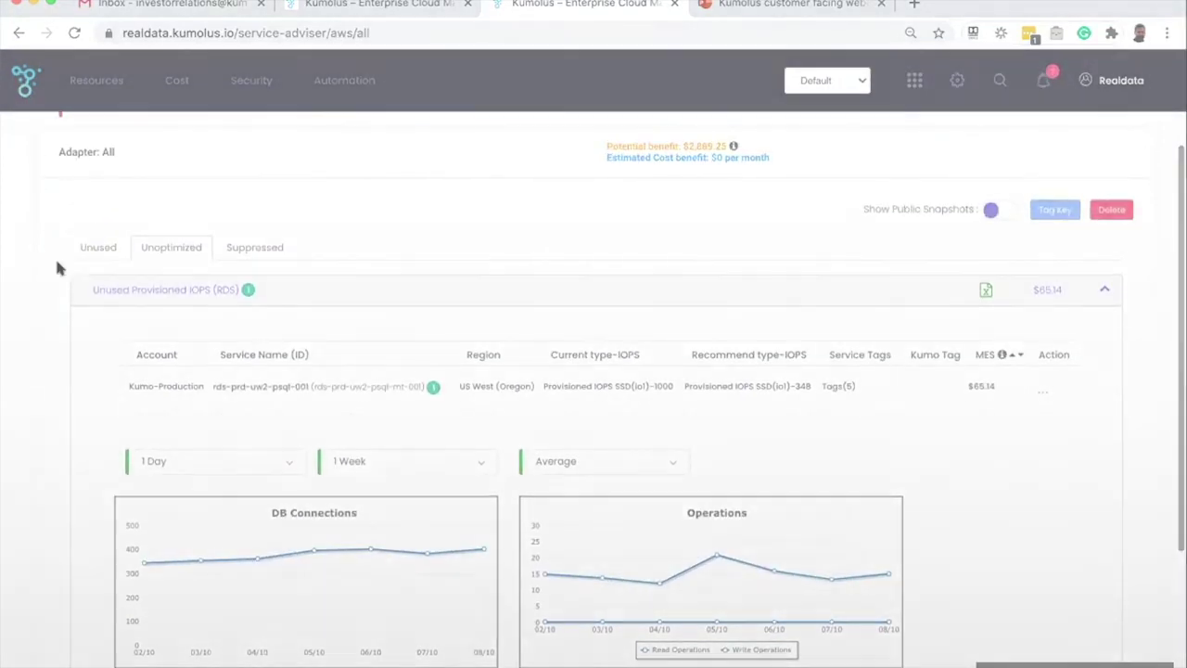